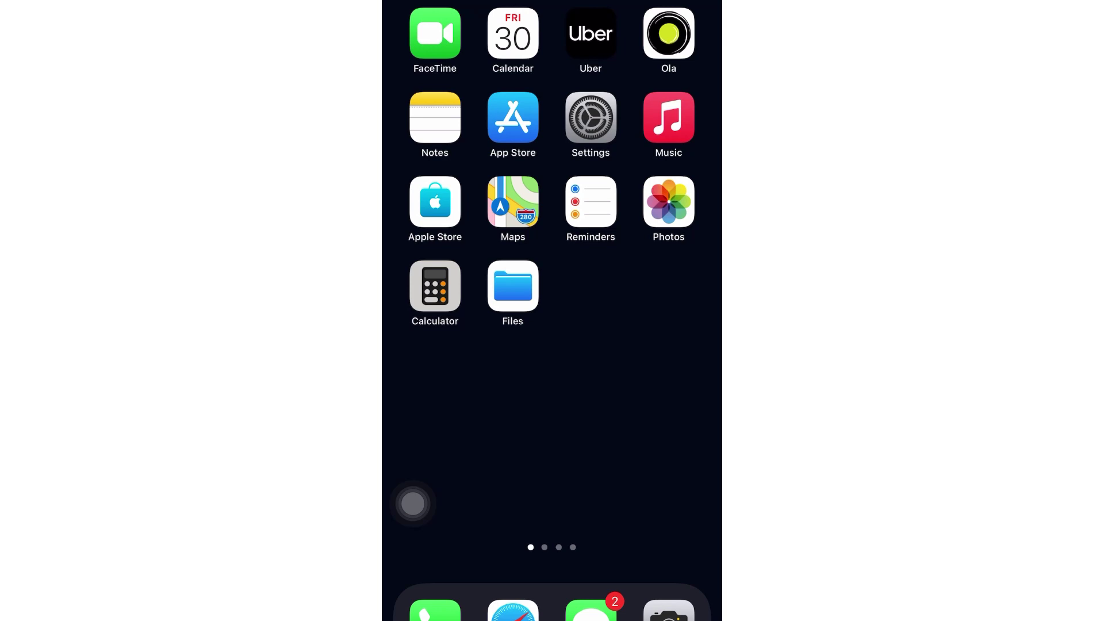
- Browse the four home screen pages and the App Library to see installed apps
drag(655, 389, 448, 388)
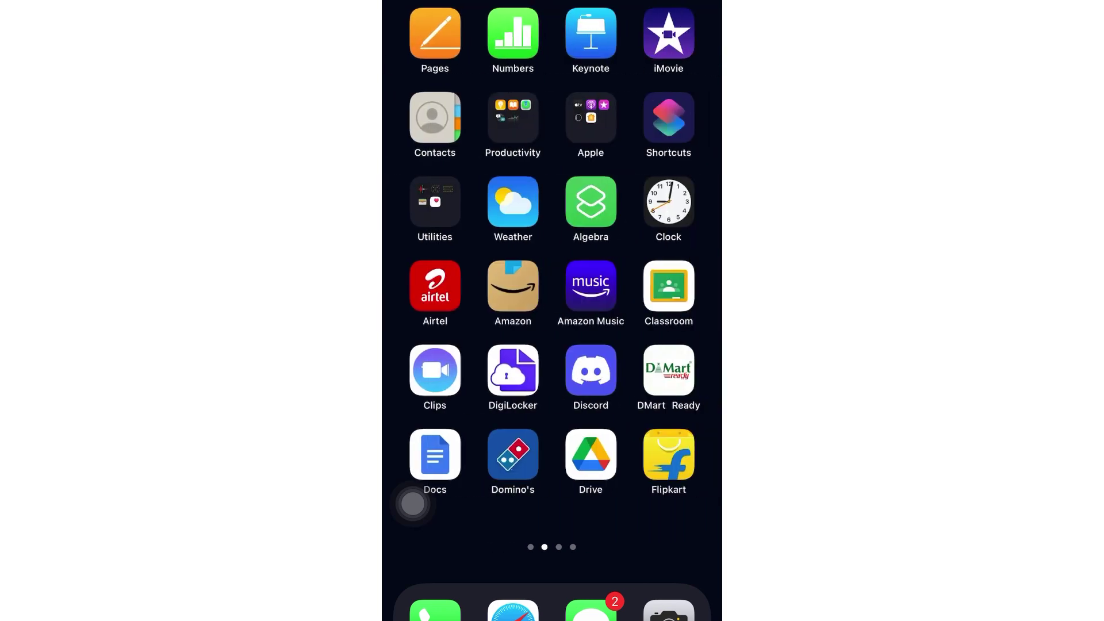
drag(655, 388, 449, 389)
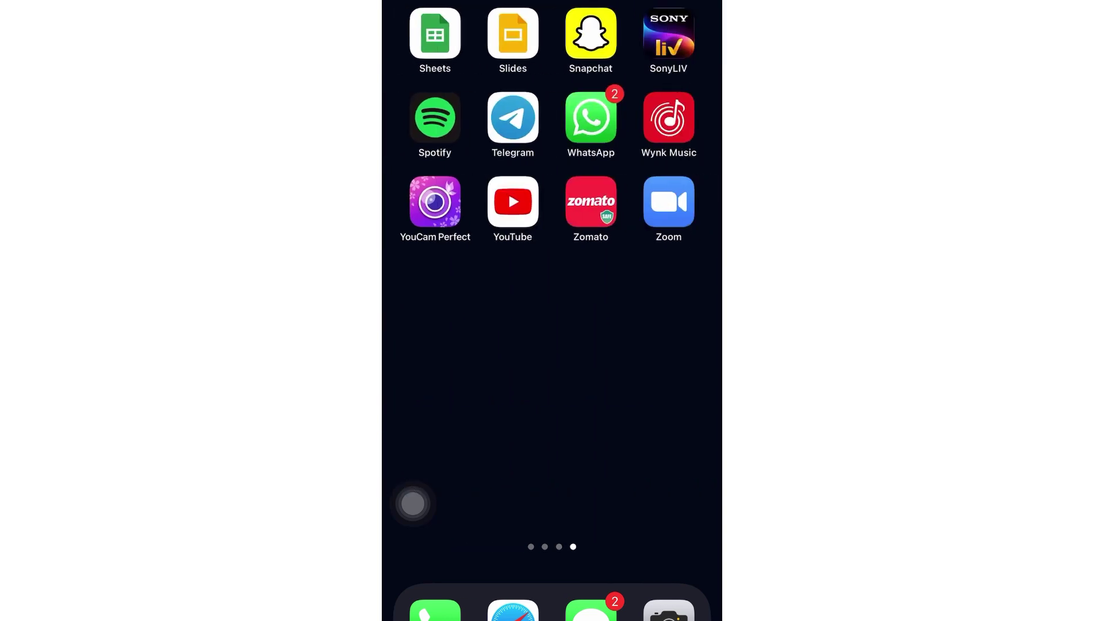
drag(656, 388, 449, 389)
mouse_move(553, 432)
mouse_down()
mouse_move(553, 216)
mouse_move(552, 474)
mouse_up()
drag(448, 389, 657, 389)
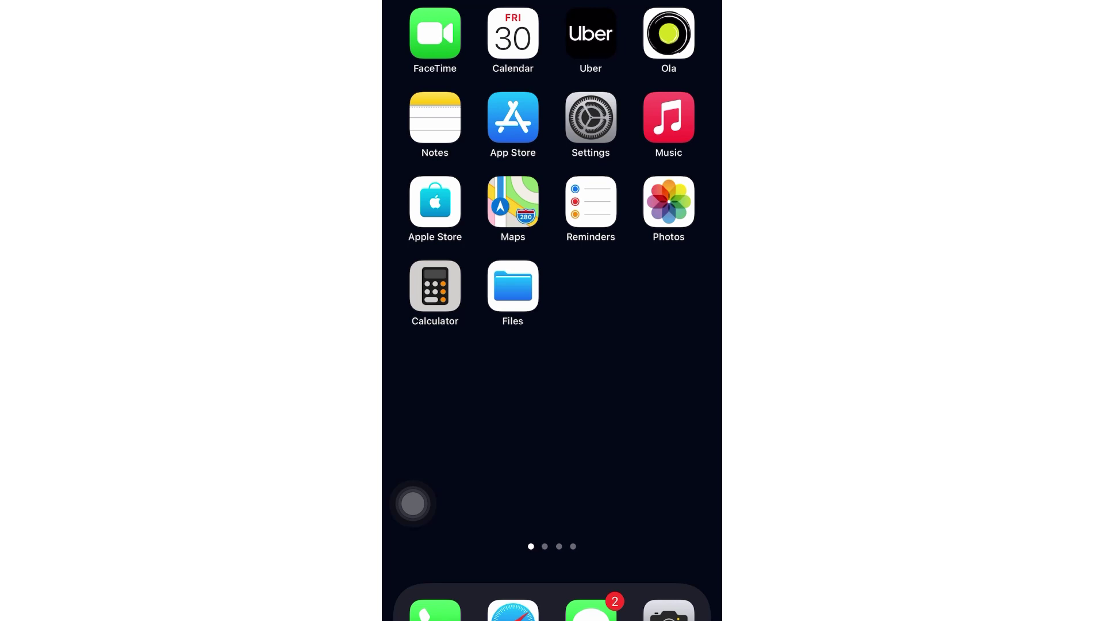
- Limit Screen Time's allowed Apps rating to 9+ under Content Restrictions
click(591, 117)
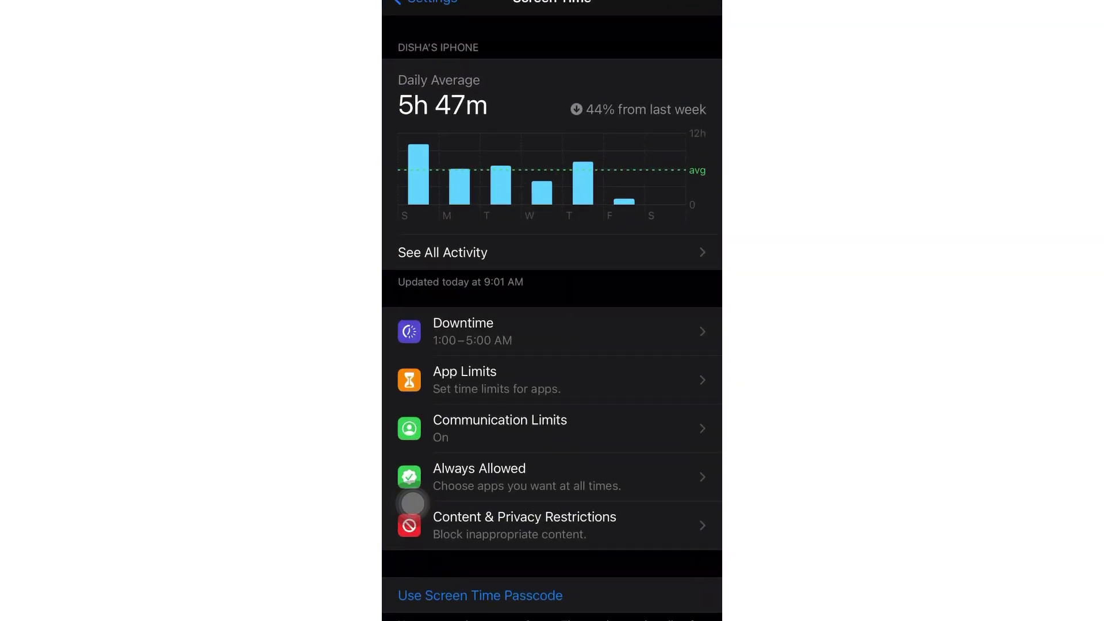
click(413, 505)
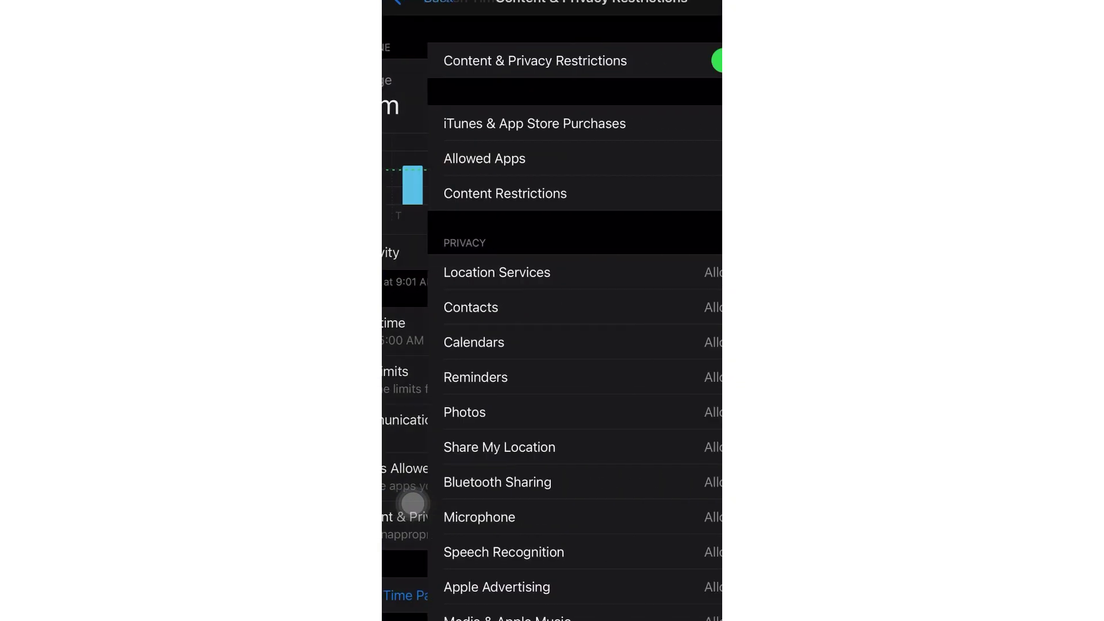
click(459, 193)
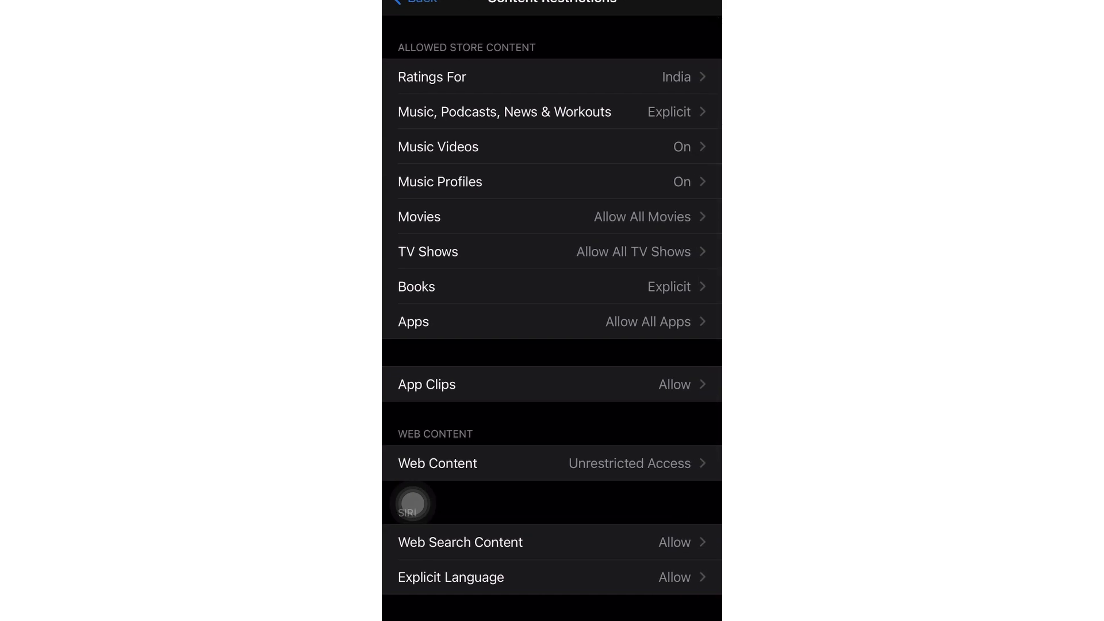
click(413, 321)
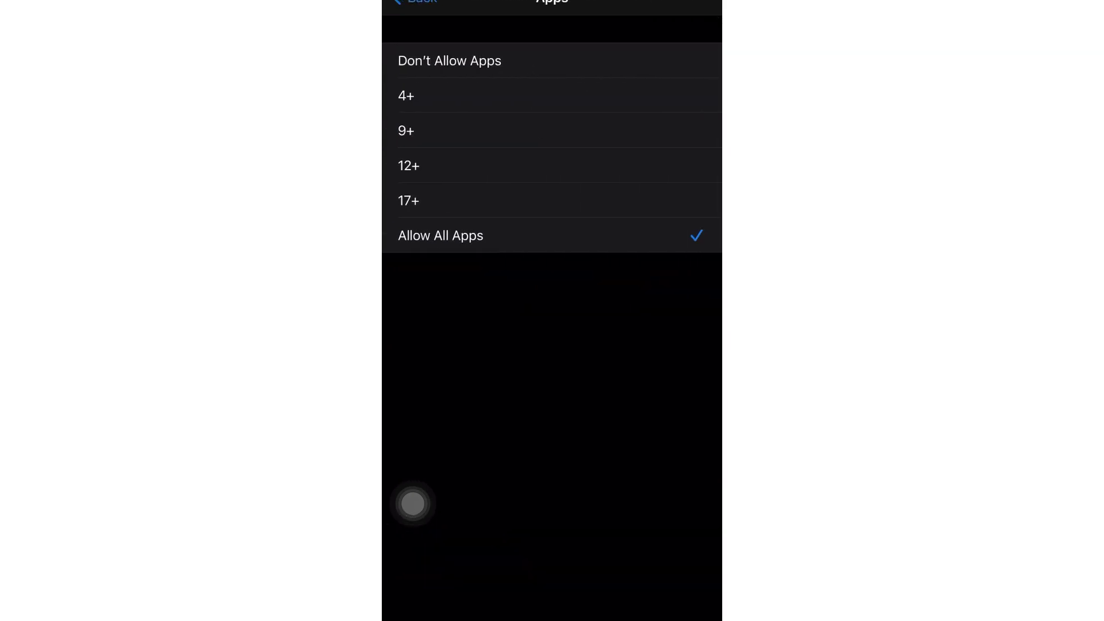
click(466, 131)
- Go home and check the second home screen page for remaining apps
drag(552, 614, 552, 389)
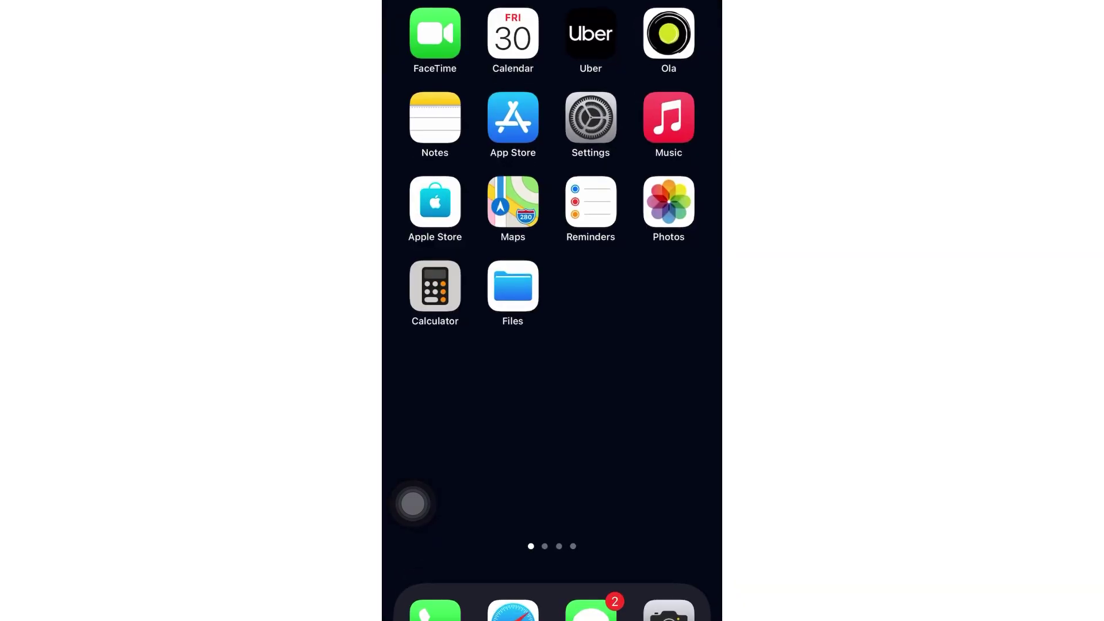
drag(639, 388, 466, 388)
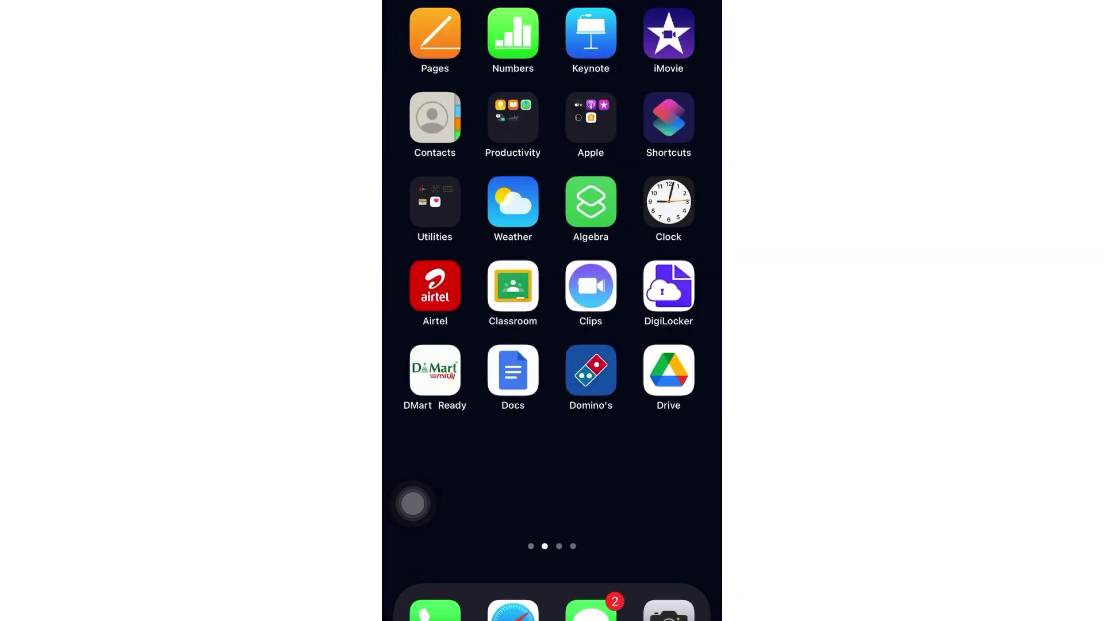
mouse_move(552, 259)
mouse_down()
mouse_move(552, 432)
mouse_move(552, 216)
mouse_up()
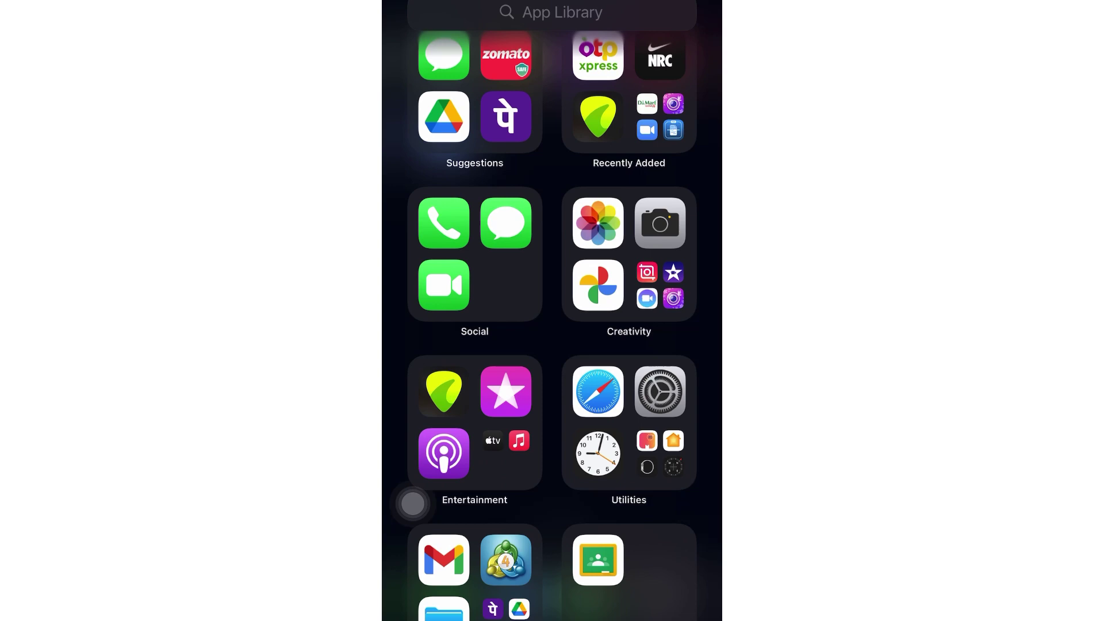
mouse_move(552, 474)
mouse_down()
mouse_move(553, 216)
mouse_move(552, 517)
mouse_up()
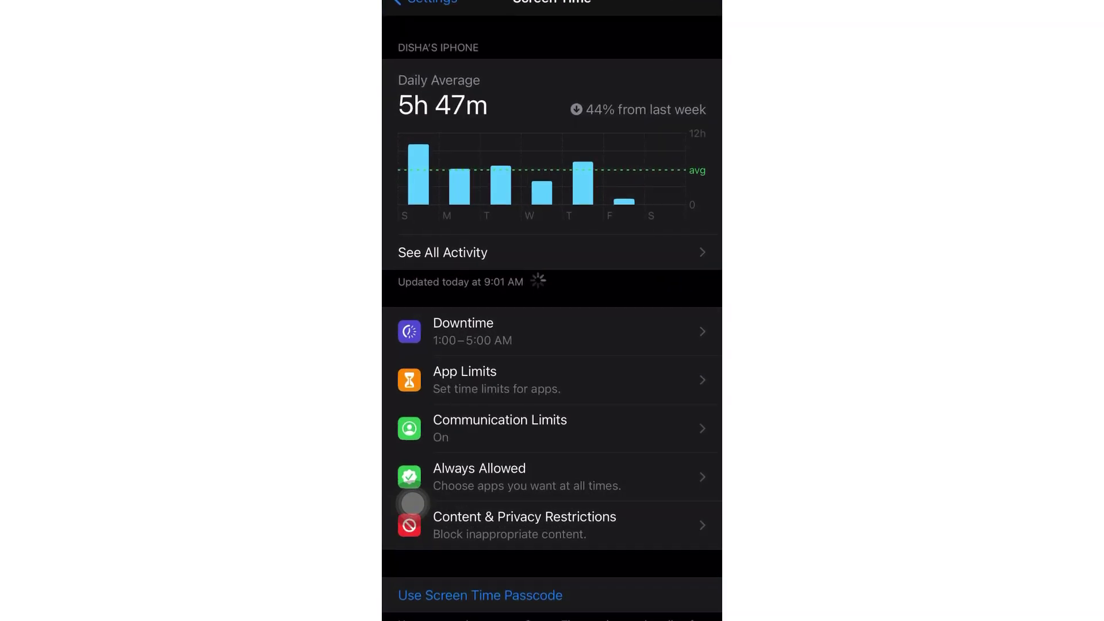
- Change the Screen Time Apps rating from 9+ to Don't Allow Apps
click(525, 526)
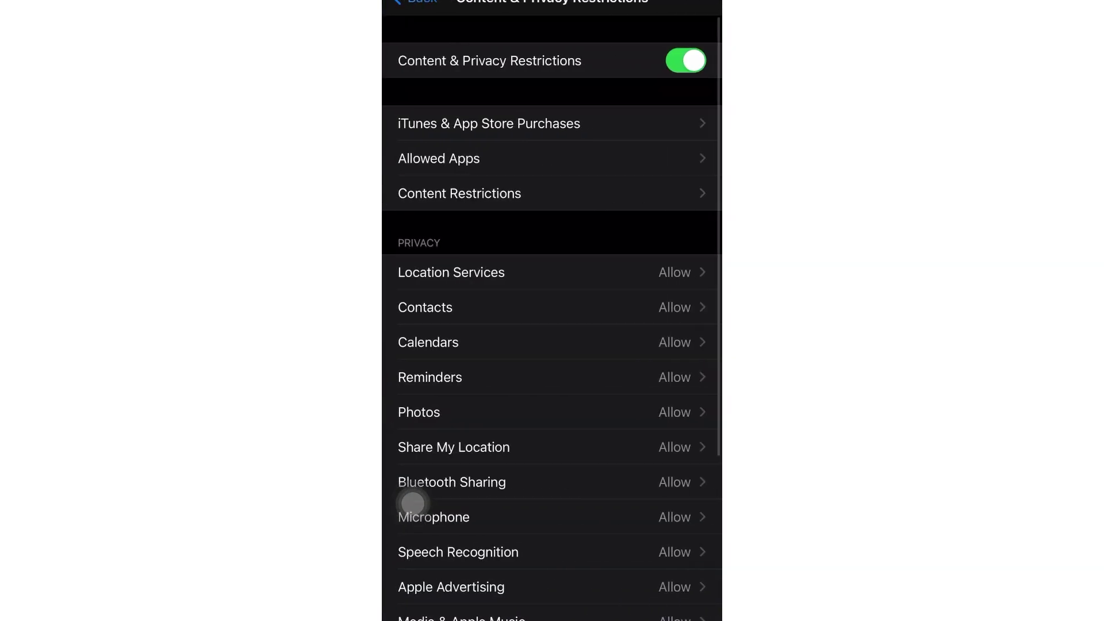
click(466, 192)
click(414, 322)
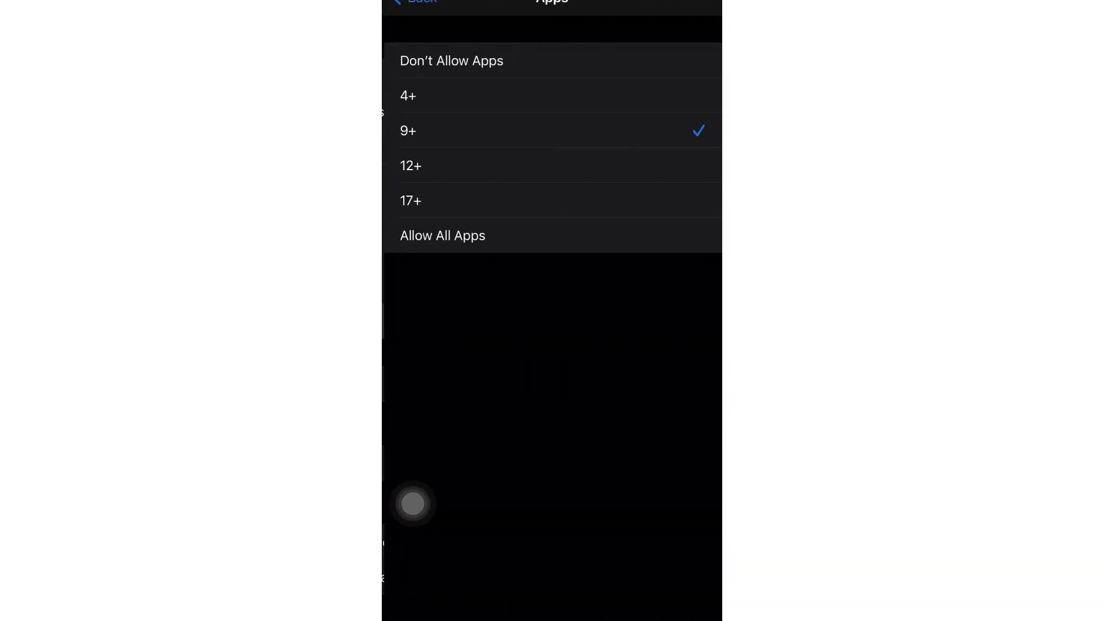
click(450, 61)
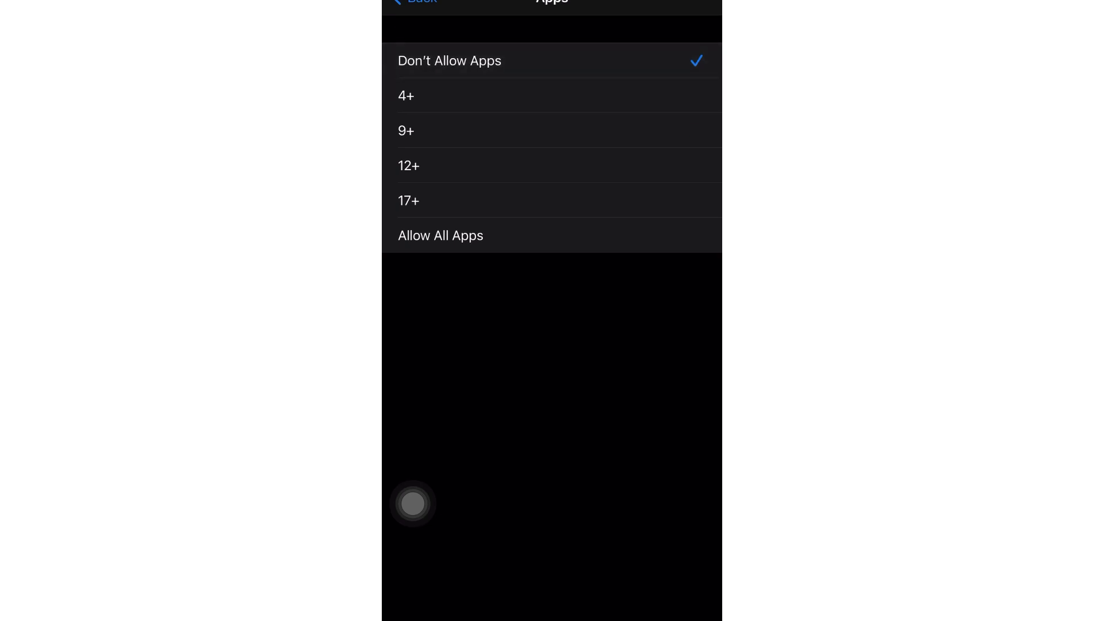
- Check the three home screen pages and the App Library's alphabetical list for remaining built-in apps
drag(553, 616, 553, 345)
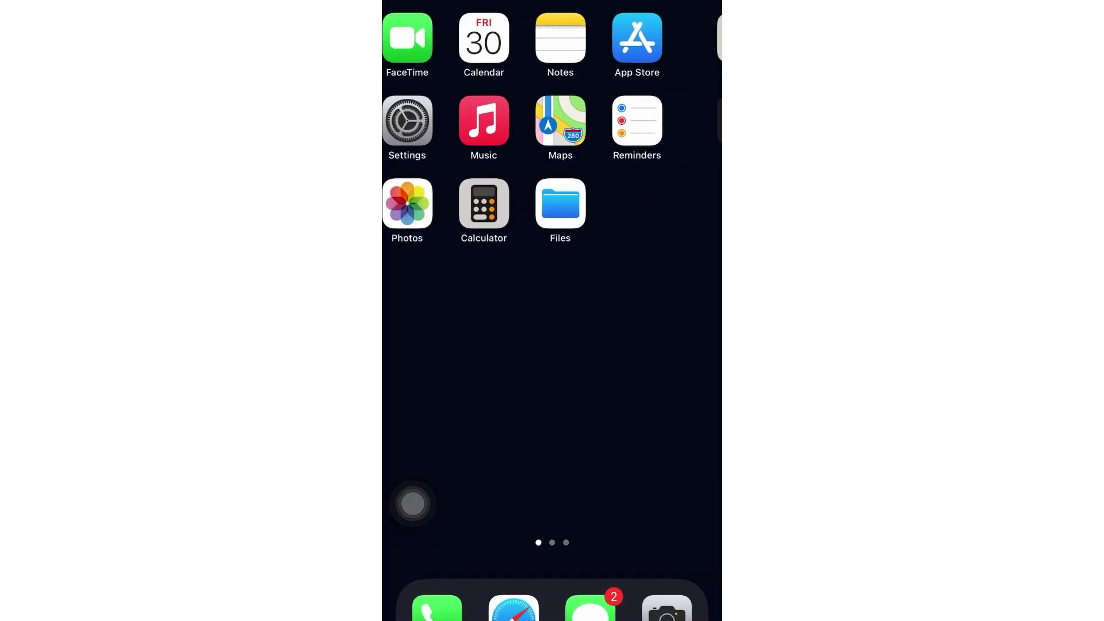
drag(638, 345, 465, 345)
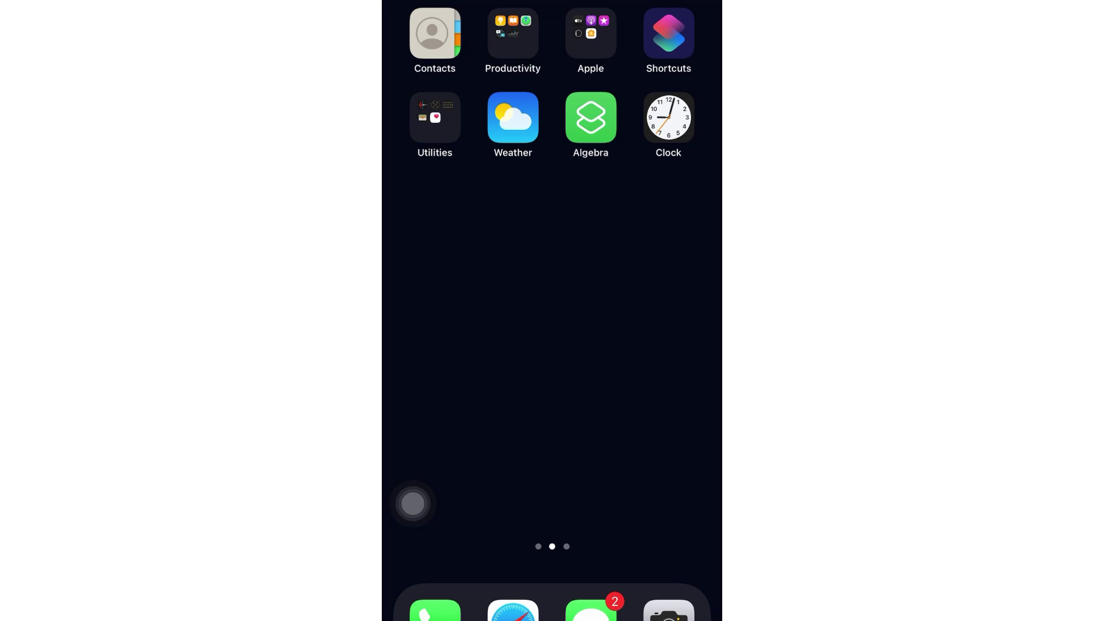
drag(639, 345, 467, 345)
drag(639, 345, 465, 346)
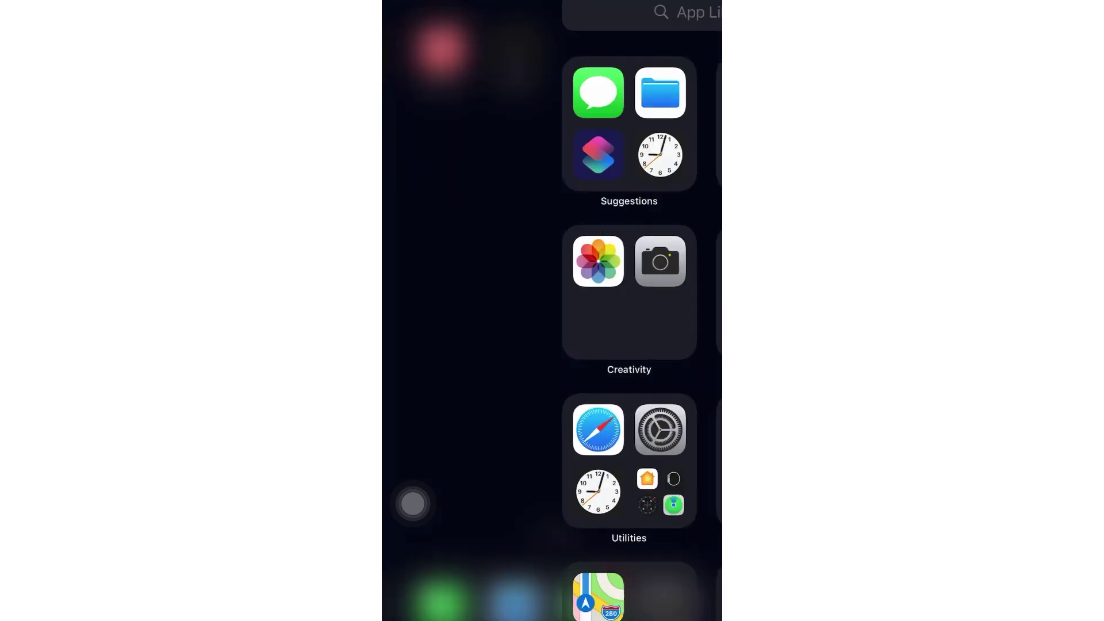
click(552, 12)
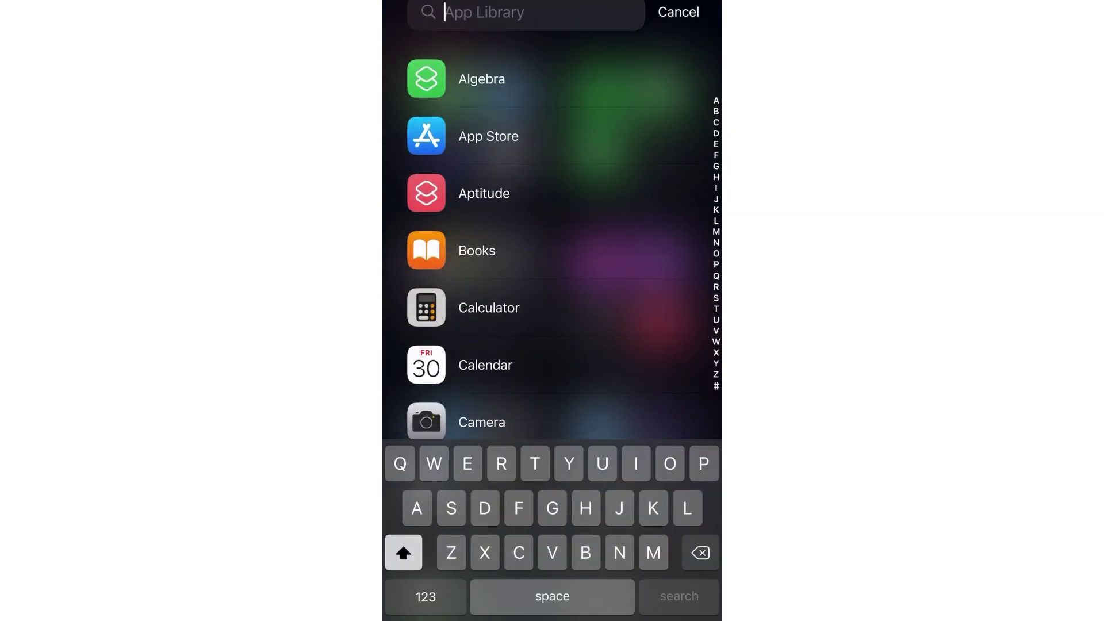
scroll(413, 503, down, 3)
scroll(413, 503, down, 5)
scroll(412, 503, down, 8)
scroll(413, 503, down, 10)
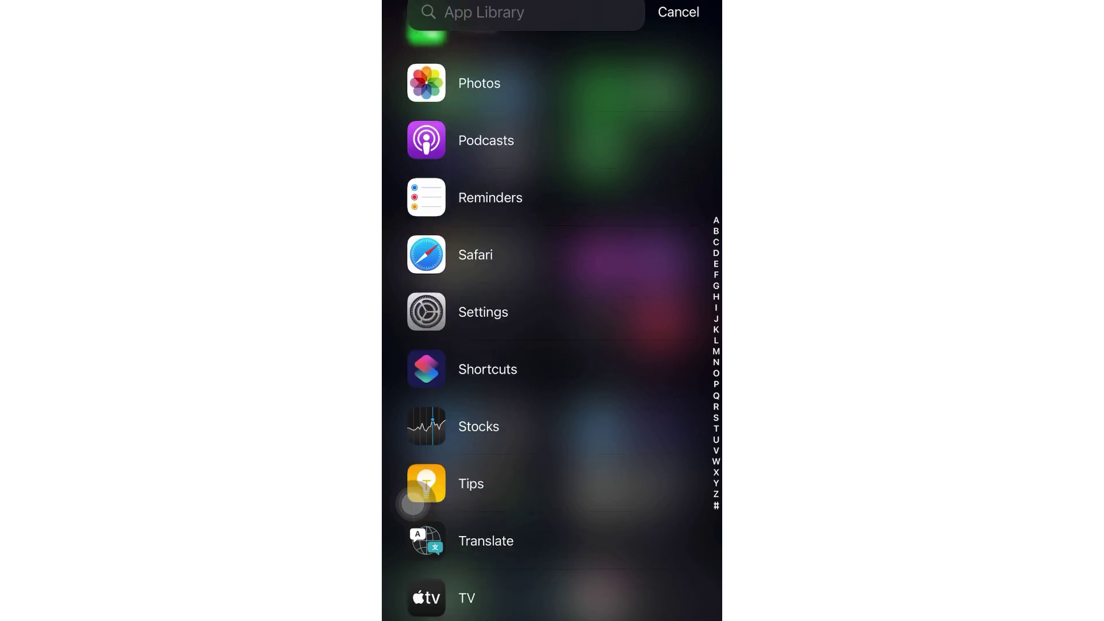
scroll(412, 504, down, 5)
click(674, 21)
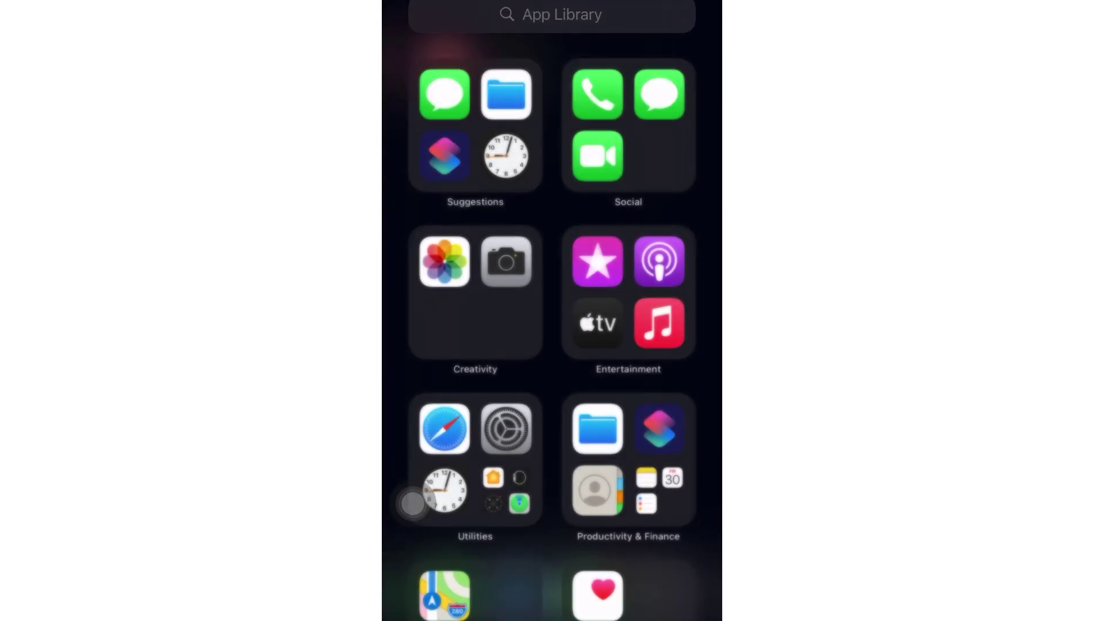
drag(466, 345, 639, 346)
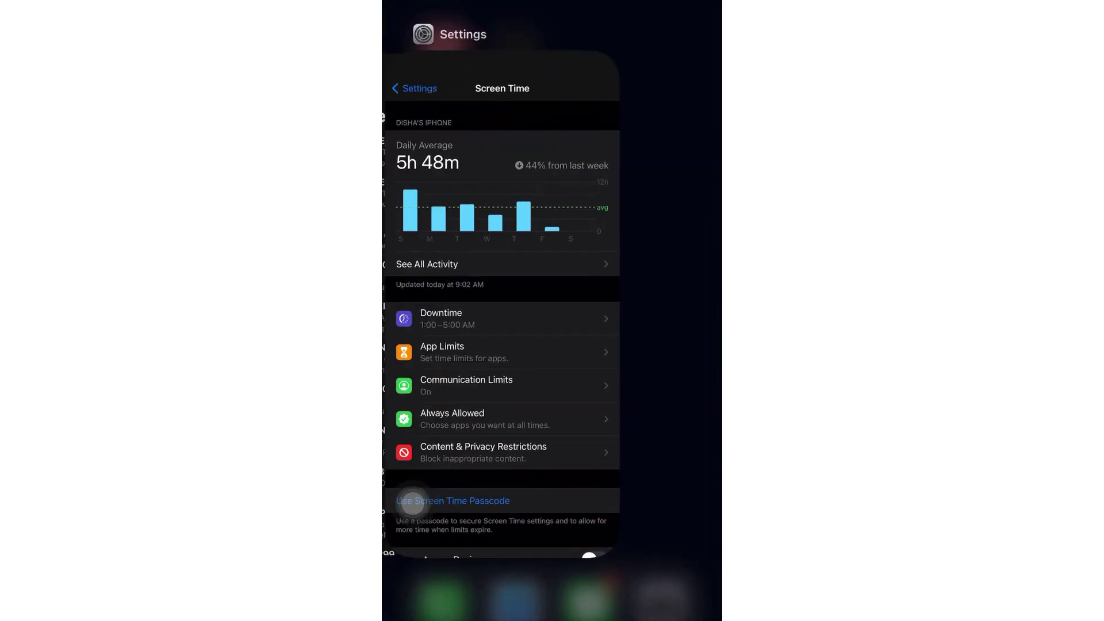
- Switch the Screen Time Apps rating to Allow All Apps, then back out to the main Settings list
click(412, 502)
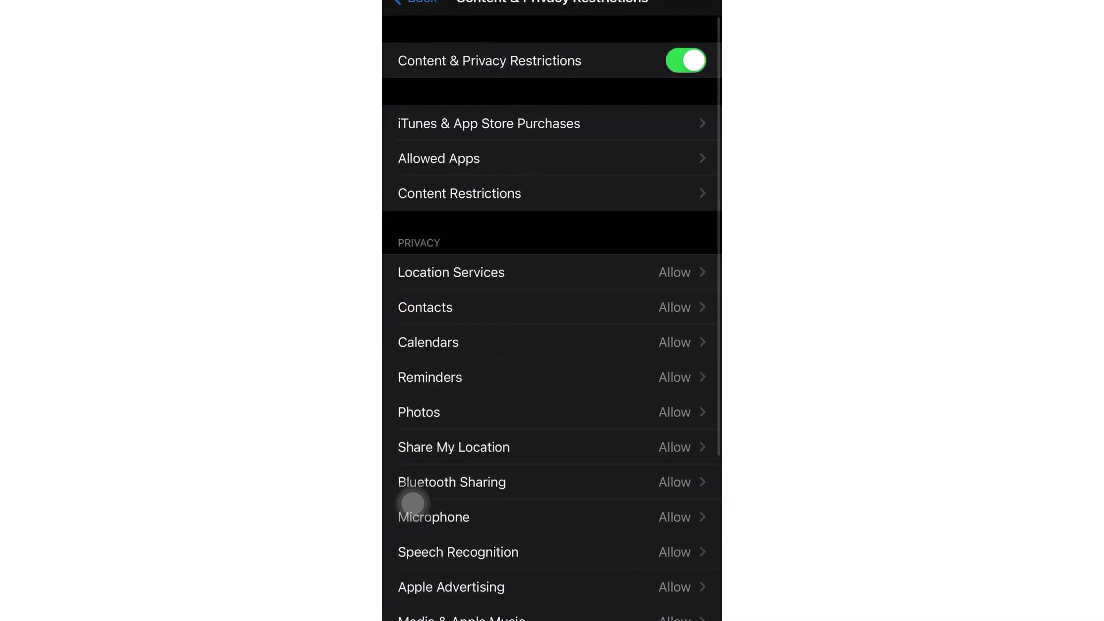
click(485, 193)
click(483, 321)
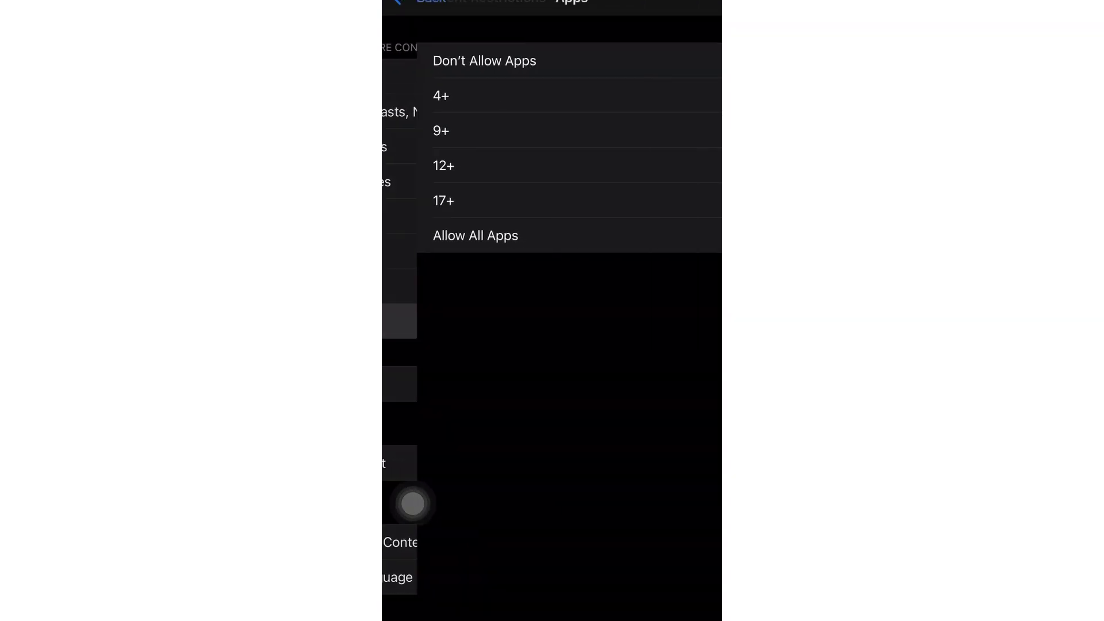
click(483, 236)
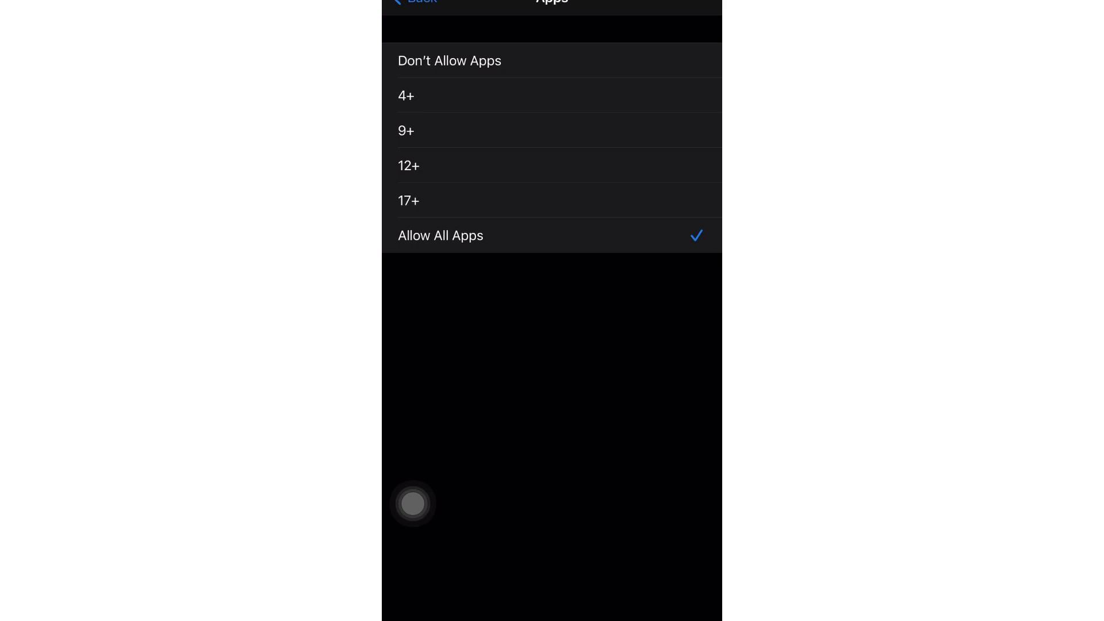
click(413, 2)
click(413, 2)
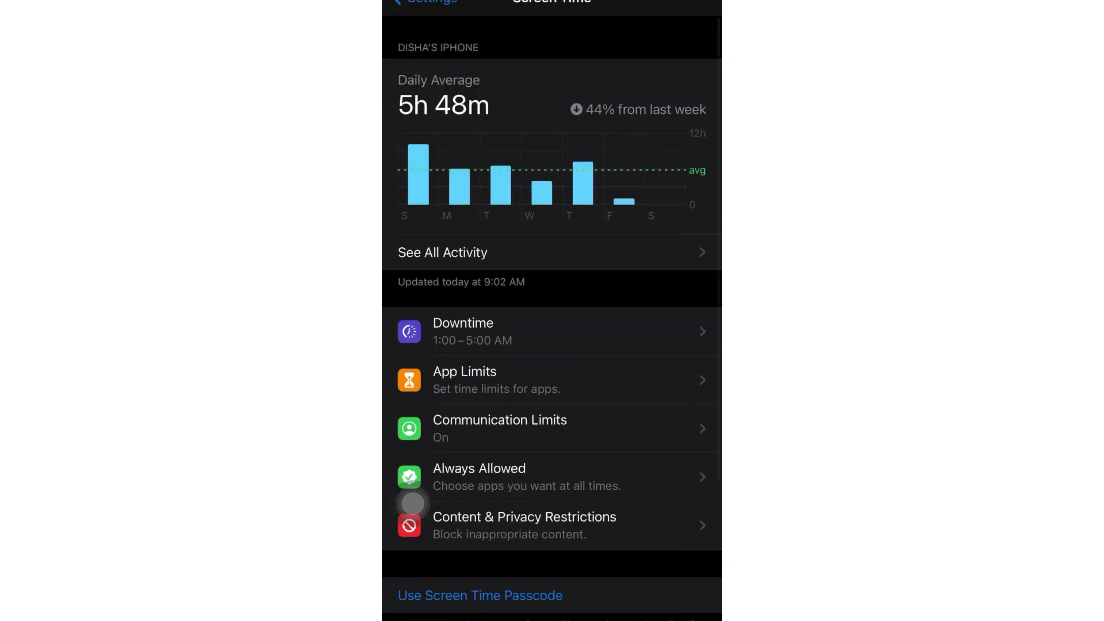
click(412, 3)
- Go home and page past the fourth home screen into the App Library
drag(553, 617, 552, 432)
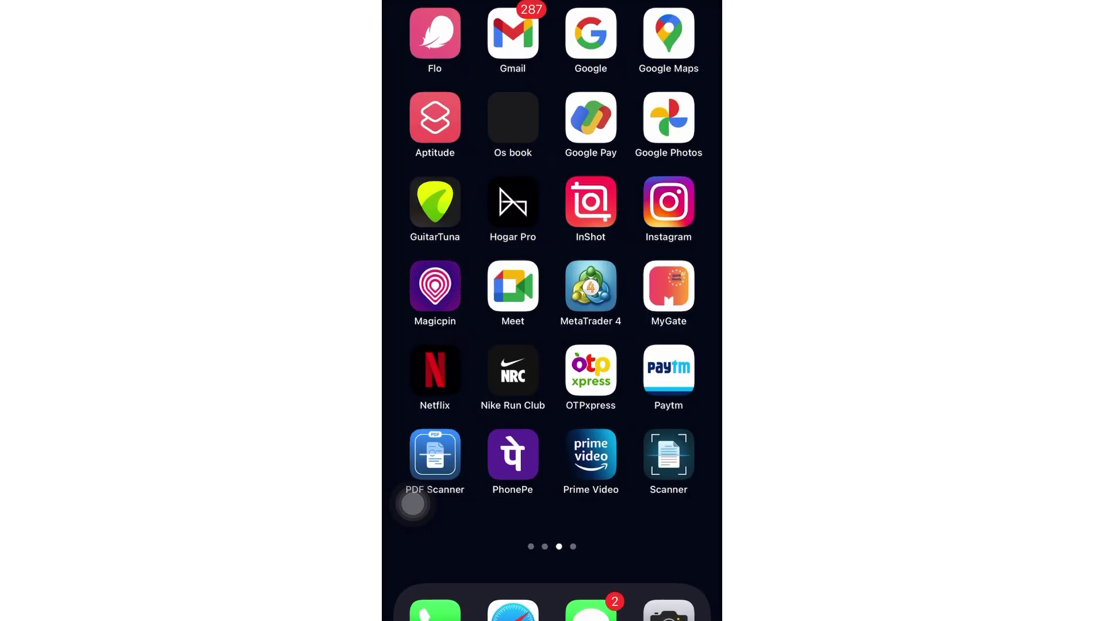
drag(656, 345, 449, 346)
drag(657, 345, 449, 346)
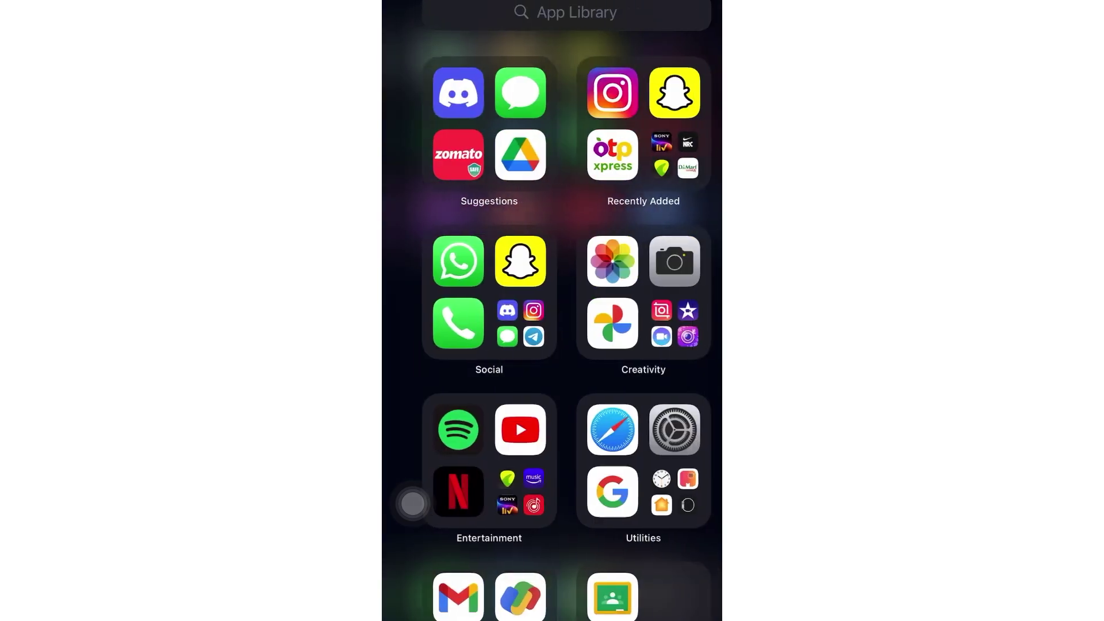
scroll(552, 345, down, 3)
scroll(552, 345, down, 5)
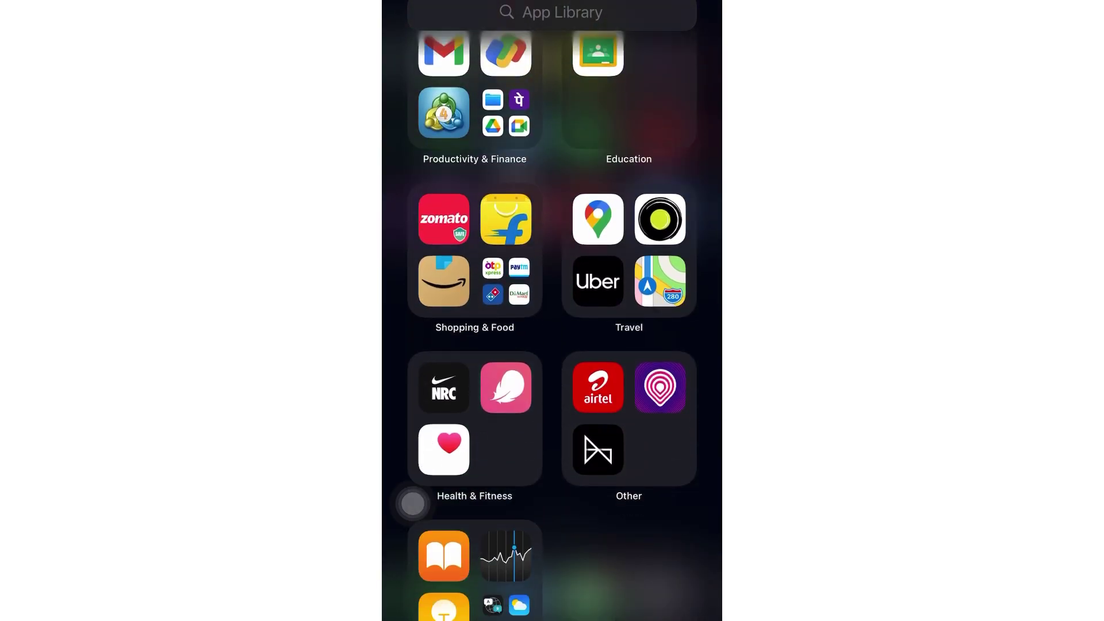